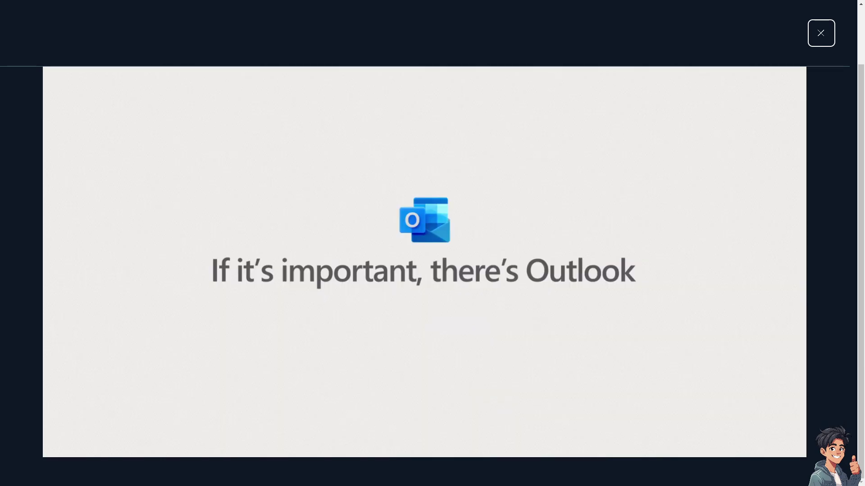
- Close the promo video and begin creating a new Microsoft account
{"action": "left_click", "coordinate": [821, 33]}
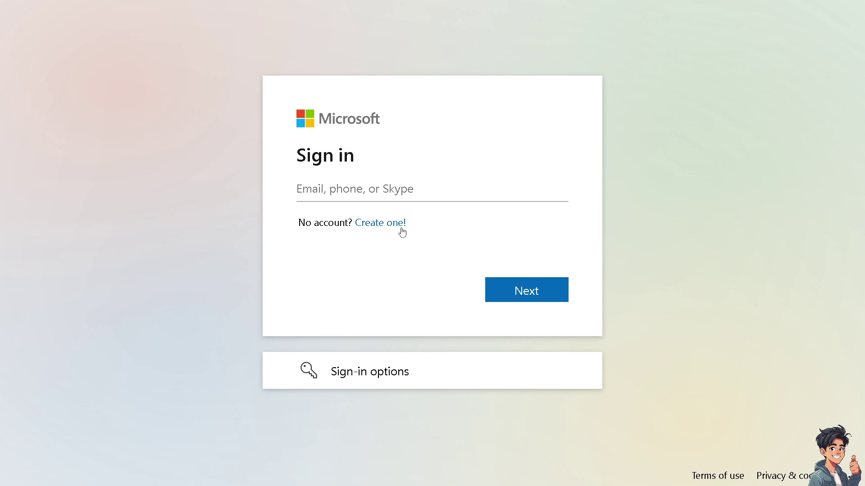
{"action": "left_click", "coordinate": [384, 224]}
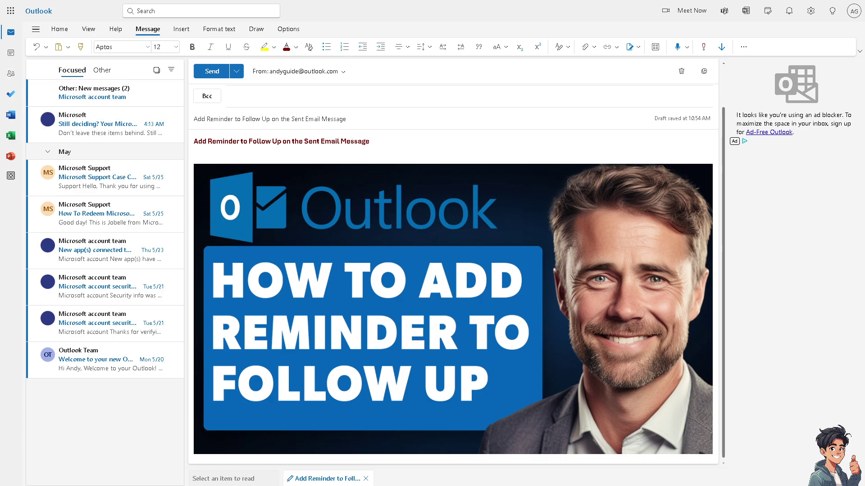
- Add the account's own address as the Bcc recipient and send the test message
{"action": "left_click", "coordinate": [243, 96]}
{"action": "key", "text": "ctrl+v"}
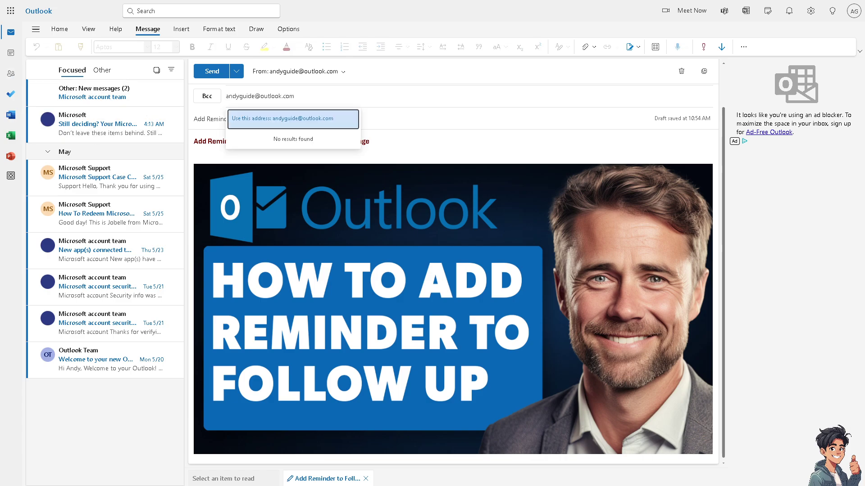
{"action": "left_click", "coordinate": [286, 120]}
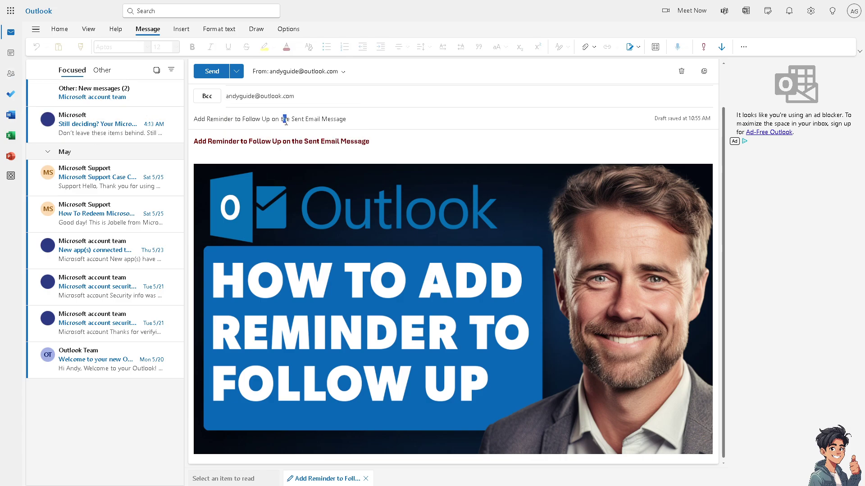
{"action": "left_click", "coordinate": [215, 72]}
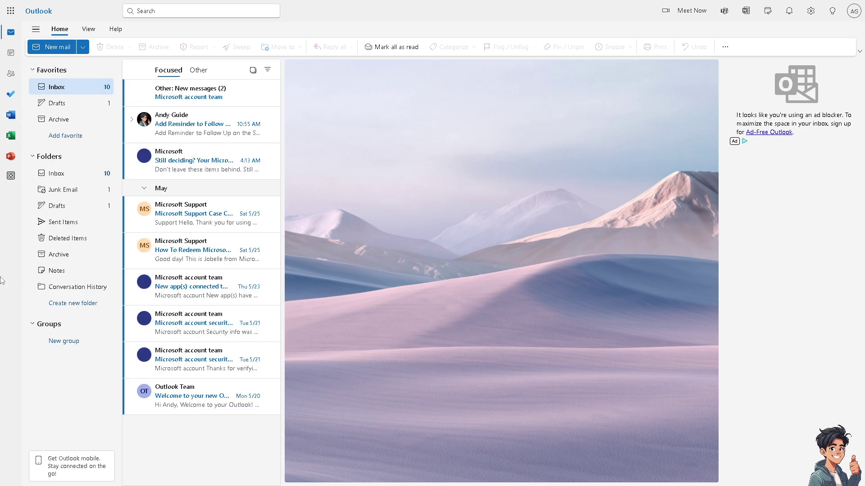
- Go to Sent Items and select the 'Add Reminder to Follow Up' message sent today
{"action": "left_click", "coordinate": [72, 222]}
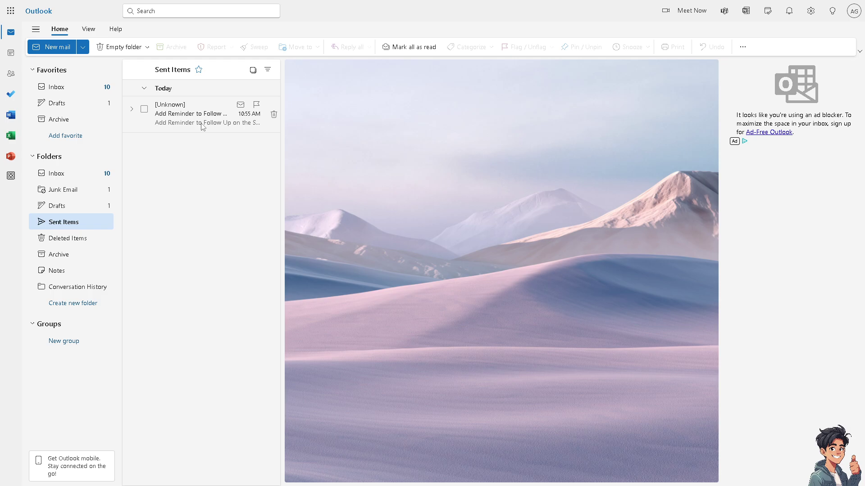
{"action": "left_click", "coordinate": [144, 109]}
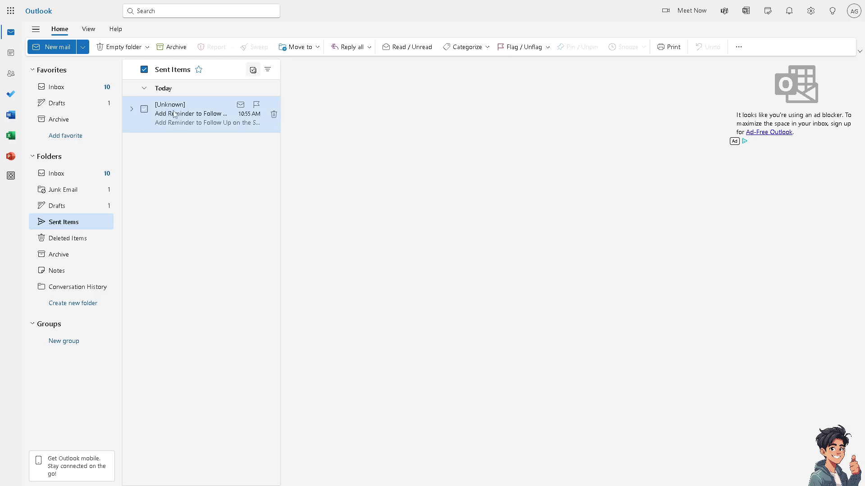
- Flag the sent test message for follow-up
{"action": "right_click", "coordinate": [181, 120]}
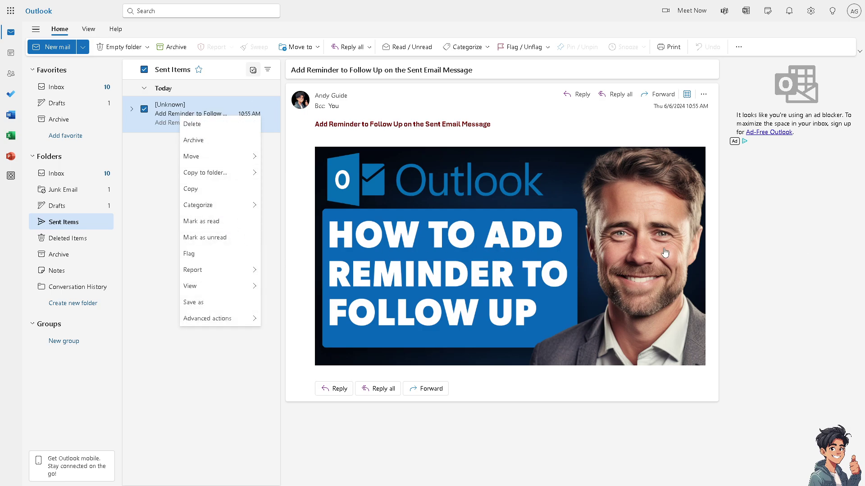
{"action": "key", "text": "Escape"}
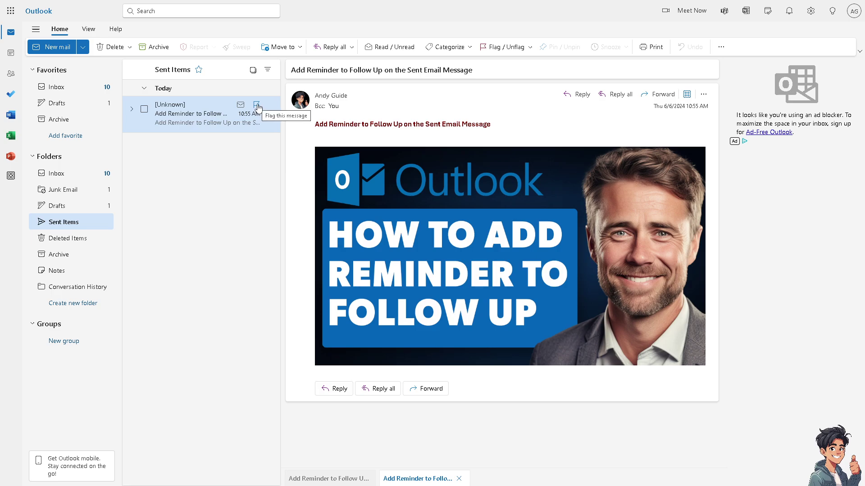
{"action": "left_click", "coordinate": [256, 106]}
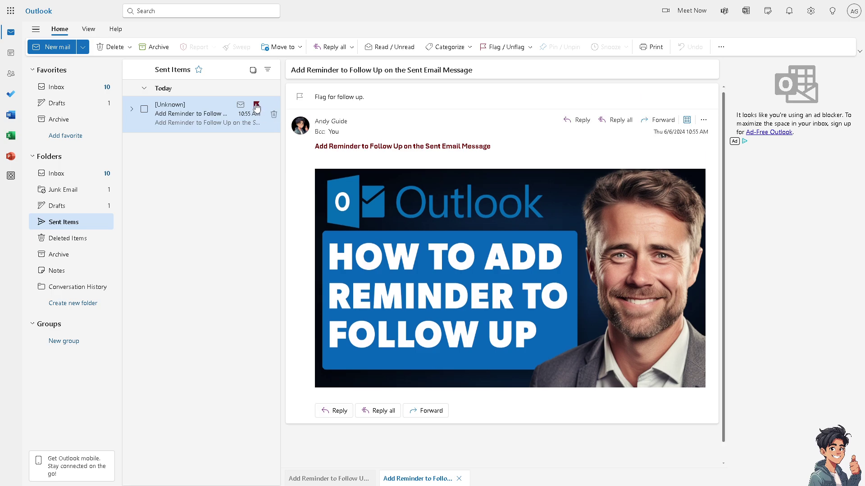
- Start a new rule from the message via Advanced actions > Create rule
{"action": "left_click", "coordinate": [702, 120]}
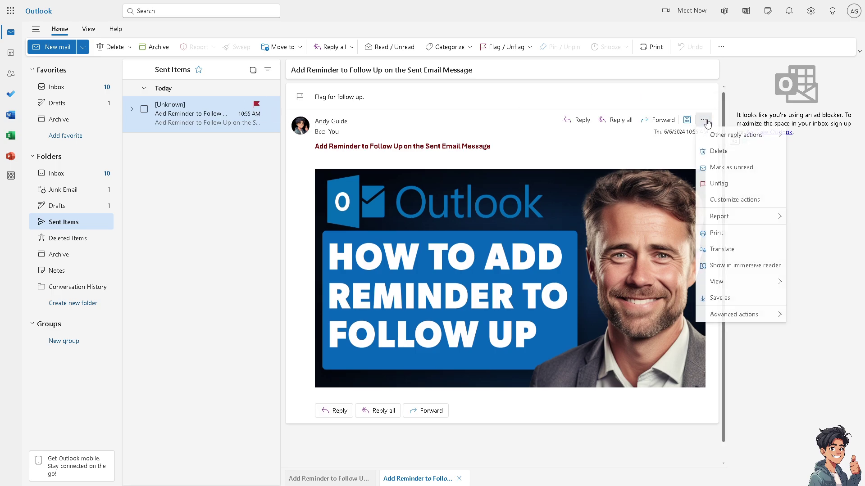
{"action": "mouse_move", "coordinate": [733, 316]}
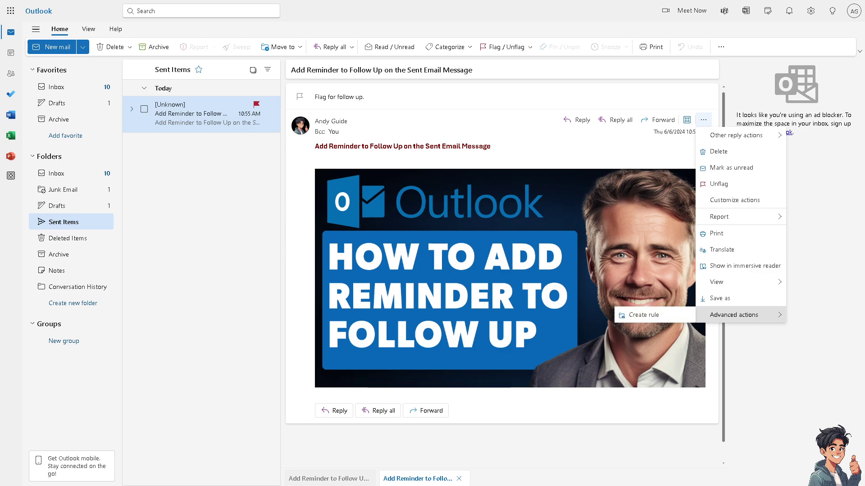
{"action": "left_click", "coordinate": [645, 316]}
- Discard the unsaved rule, keep the calendar time scale at 30 minutes, and close Settings
{"action": "left_click", "coordinate": [396, 266]}
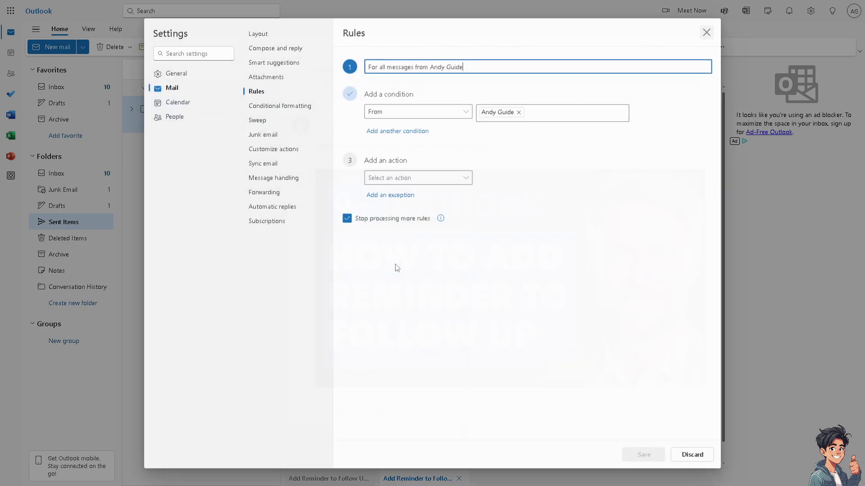
{"action": "left_click", "coordinate": [174, 101]}
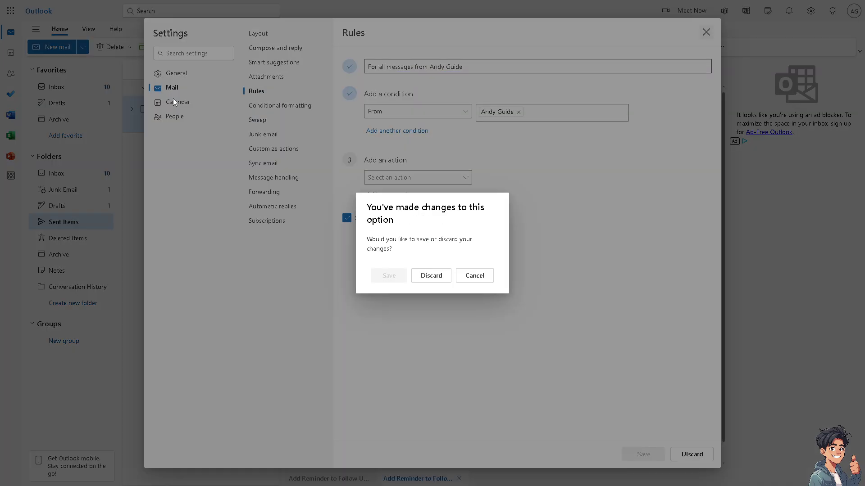
{"action": "left_click", "coordinate": [443, 277]}
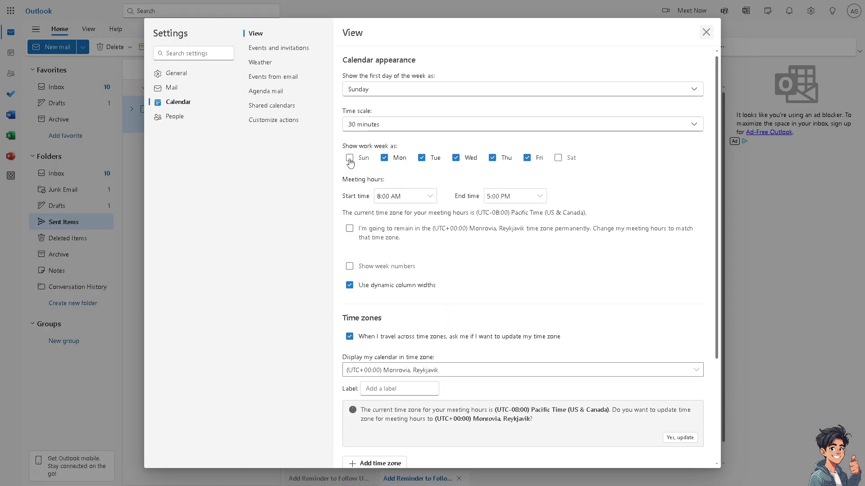
{"action": "left_click", "coordinate": [393, 128]}
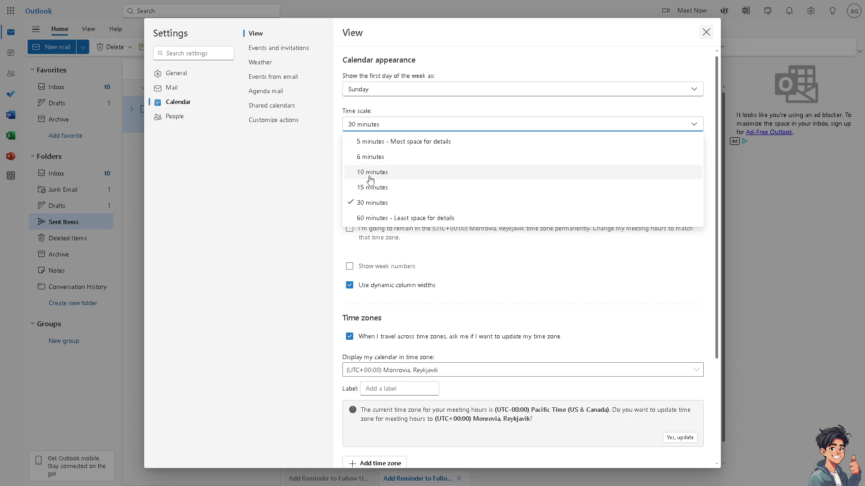
{"action": "left_click", "coordinate": [290, 178]}
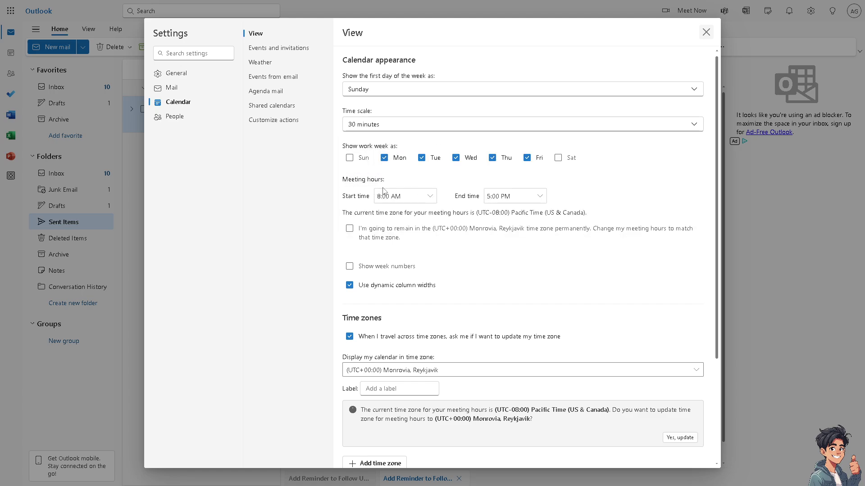
{"action": "scroll", "coordinate": [484, 218], "scroll_direction": "down", "scroll_amount": 3}
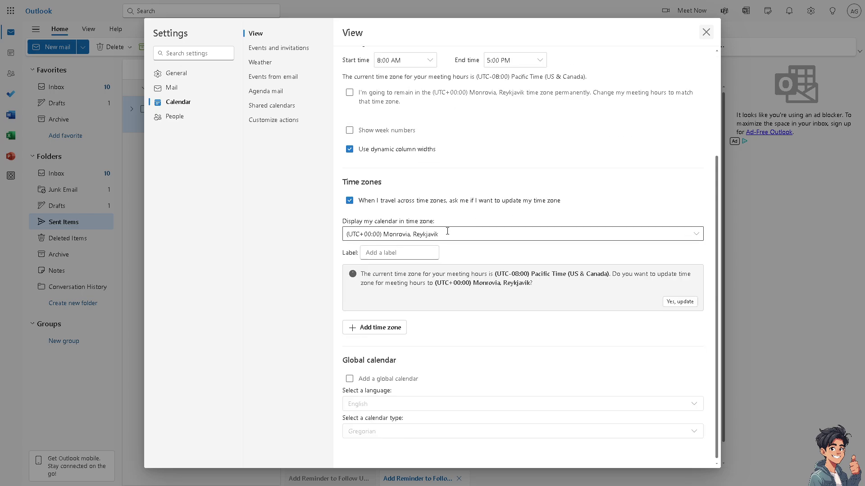
{"action": "left_click", "coordinate": [706, 33]}
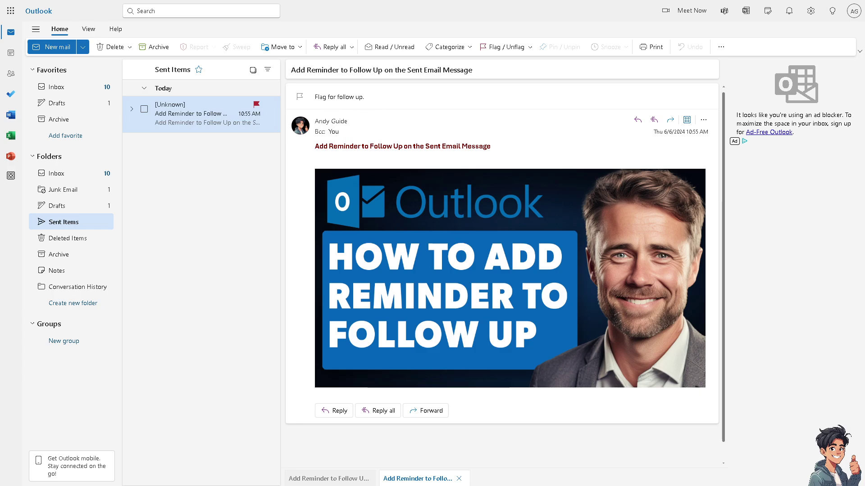
- Copy the flagged message to the clipboard and switch to the Calendar's June 2024 month view
{"action": "right_click", "coordinate": [191, 123]}
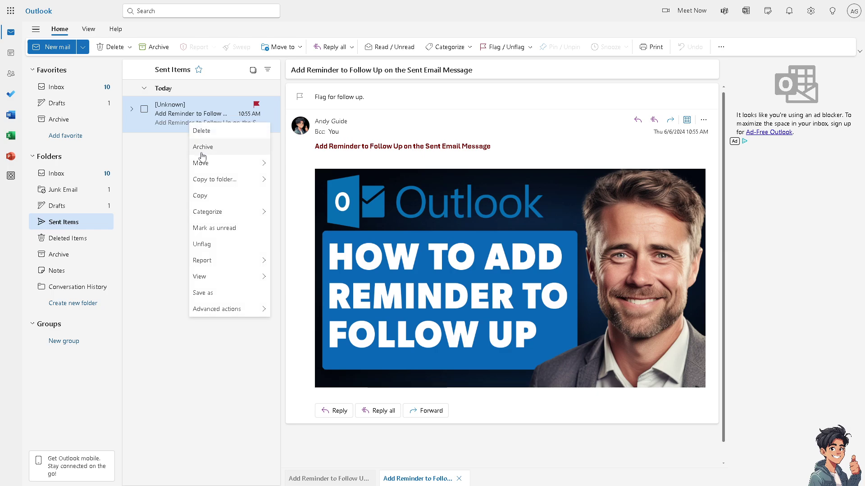
{"action": "left_click", "coordinate": [205, 196]}
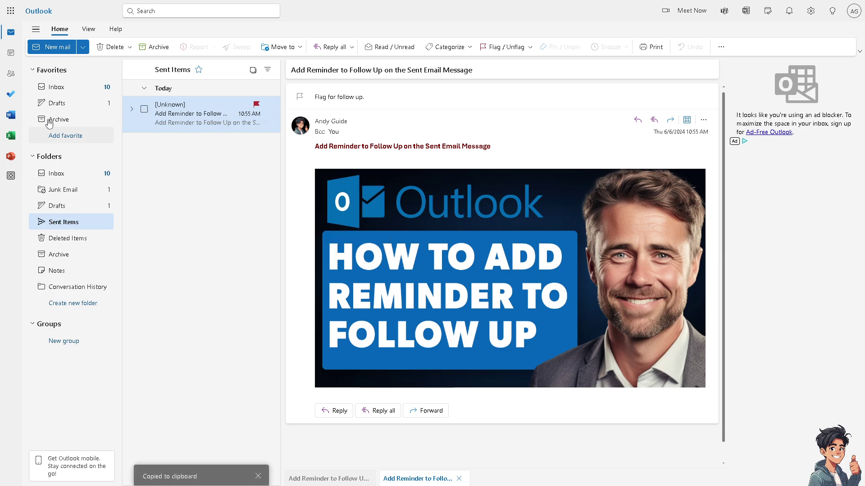
{"action": "left_click", "coordinate": [11, 54]}
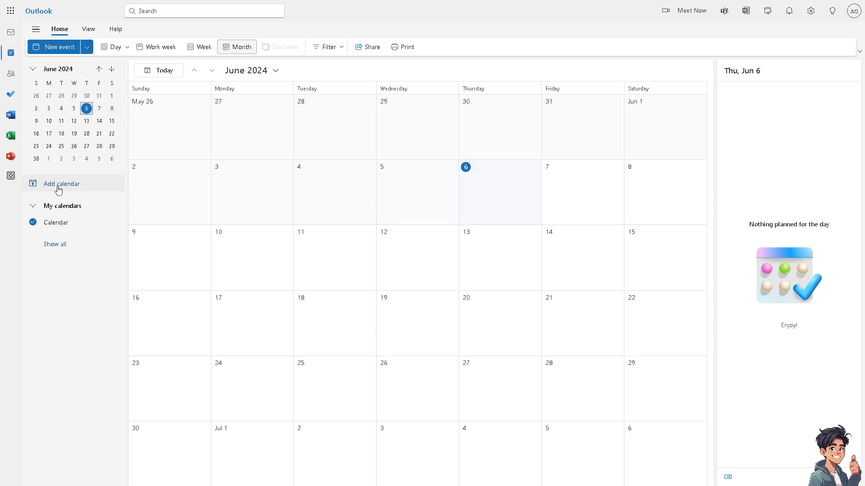
- Create a June 6, 11:00–11:30 AM event with the email attached and its subject as title
{"action": "left_click", "coordinate": [58, 47]}
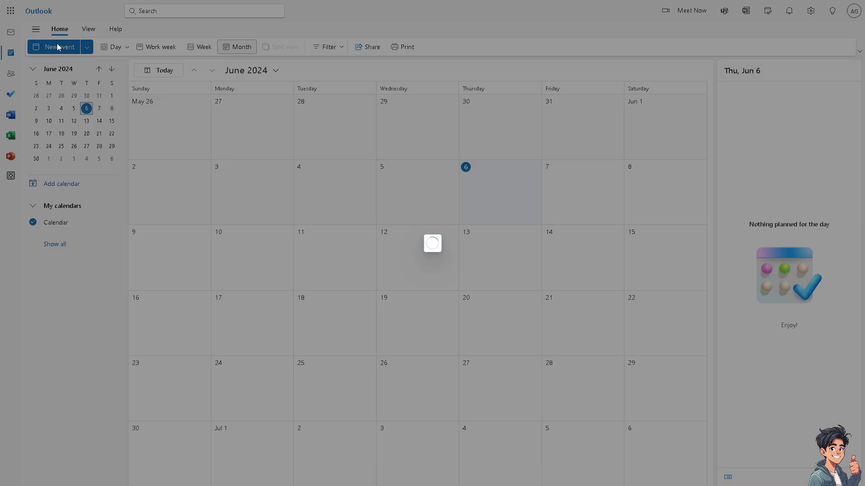
{"action": "left_click", "coordinate": [271, 216]}
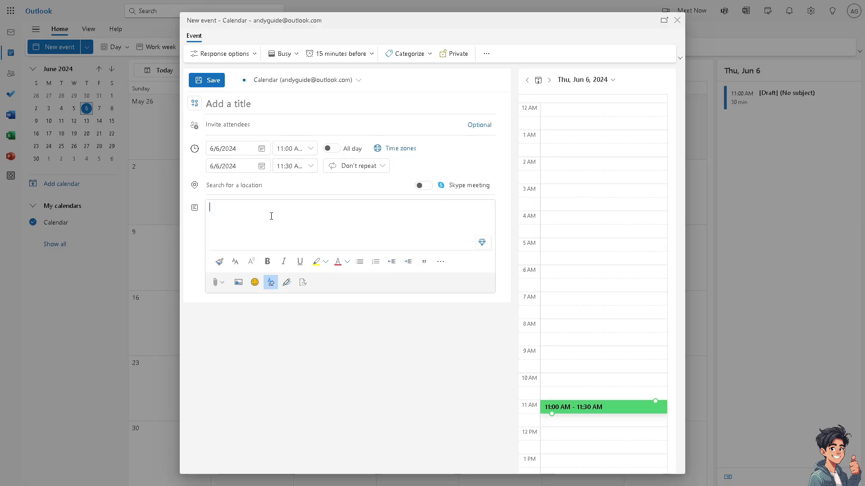
{"action": "key", "text": "ctrl+v"}
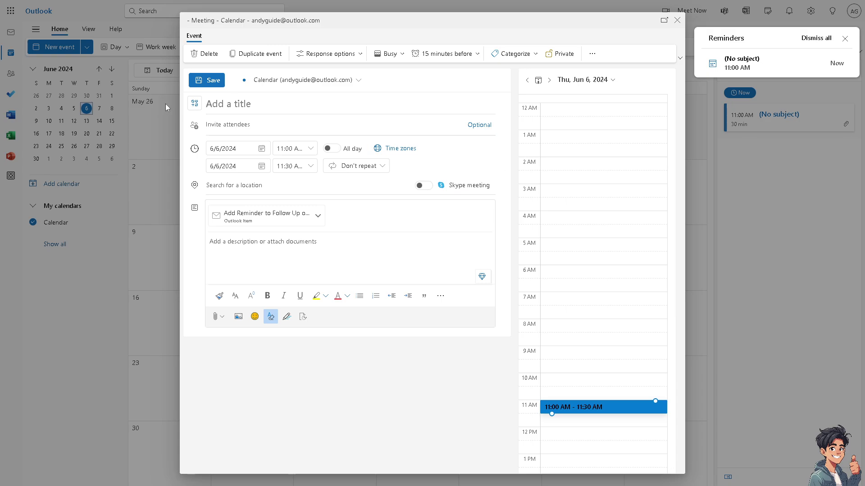
{"action": "key", "text": "ctrl+v"}
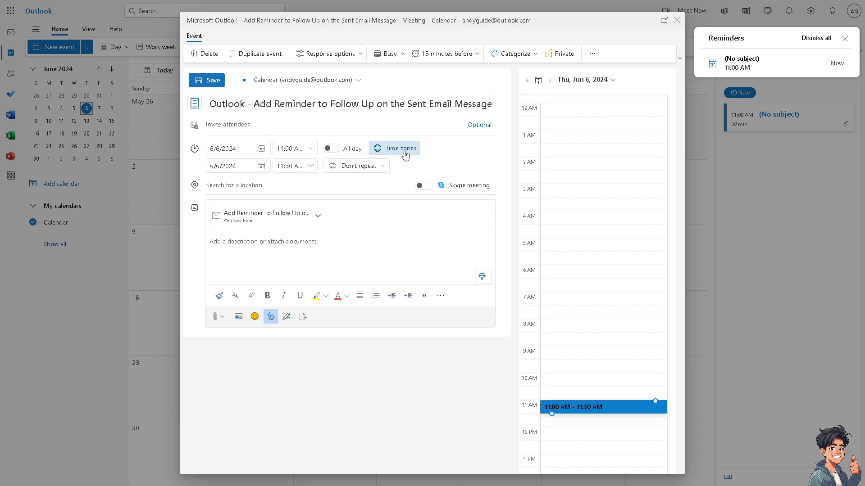
- Paste the email's subject line and the reminder thumbnail image into the event description
{"action": "left_click", "coordinate": [270, 252]}
{"action": "key", "text": "ctrl+v"}
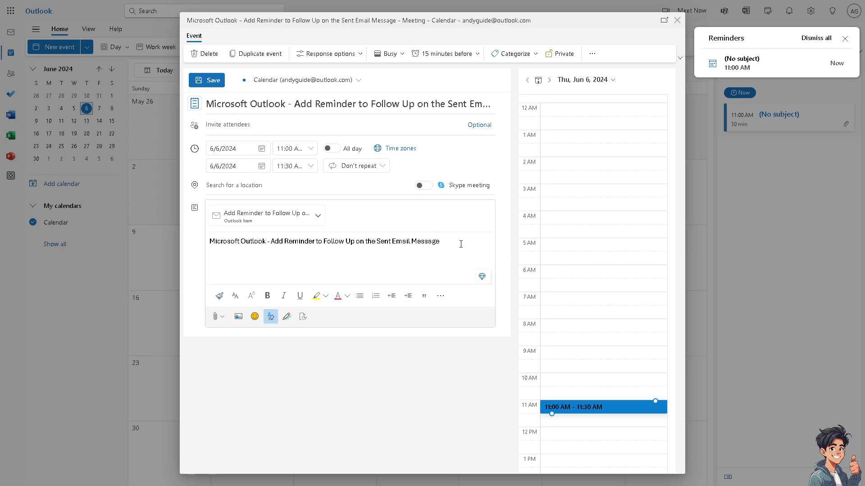
{"action": "key", "text": "ctrl+v"}
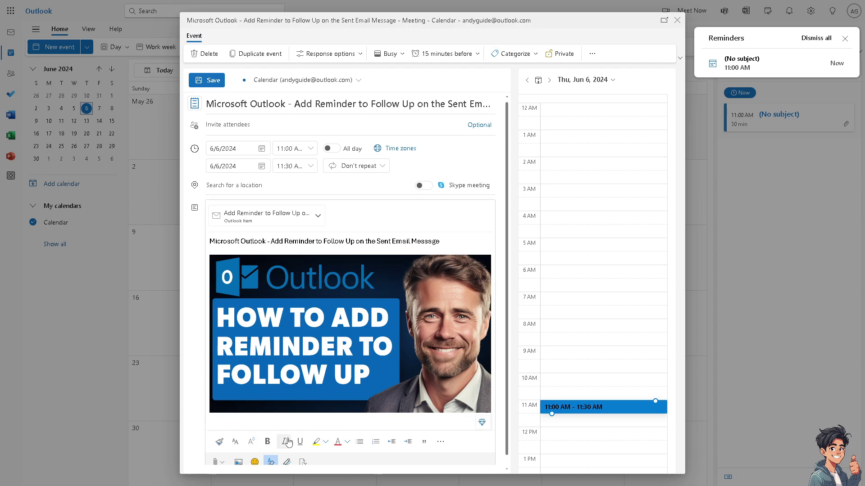
{"action": "mouse_move", "coordinate": [731, 64]}
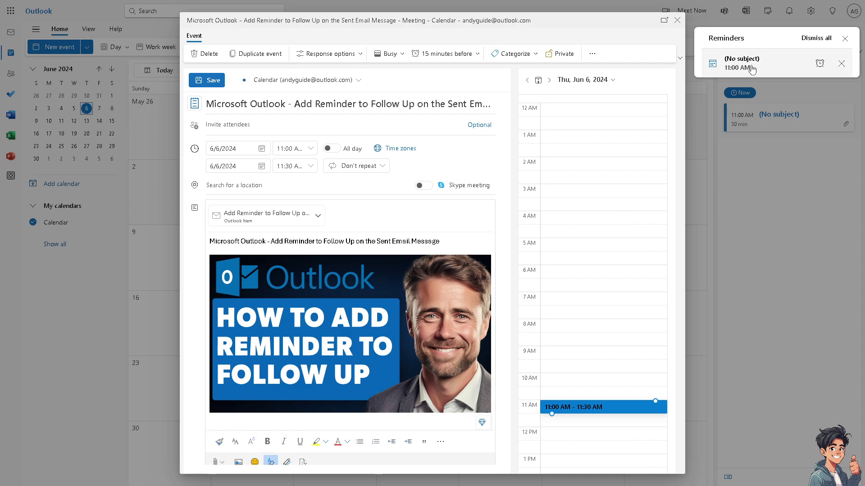